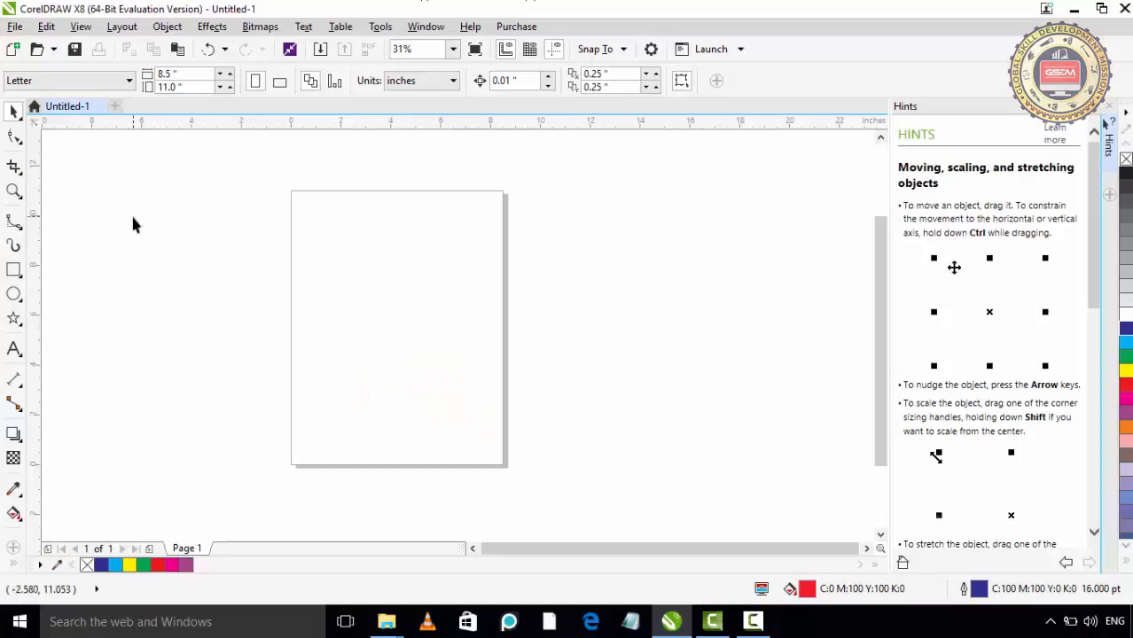
# Draw a closed B-Spline shape with a wavy upper edge across the page's middle, about 7.3 by 4.1 inches.
pyautogui.click(20, 227)
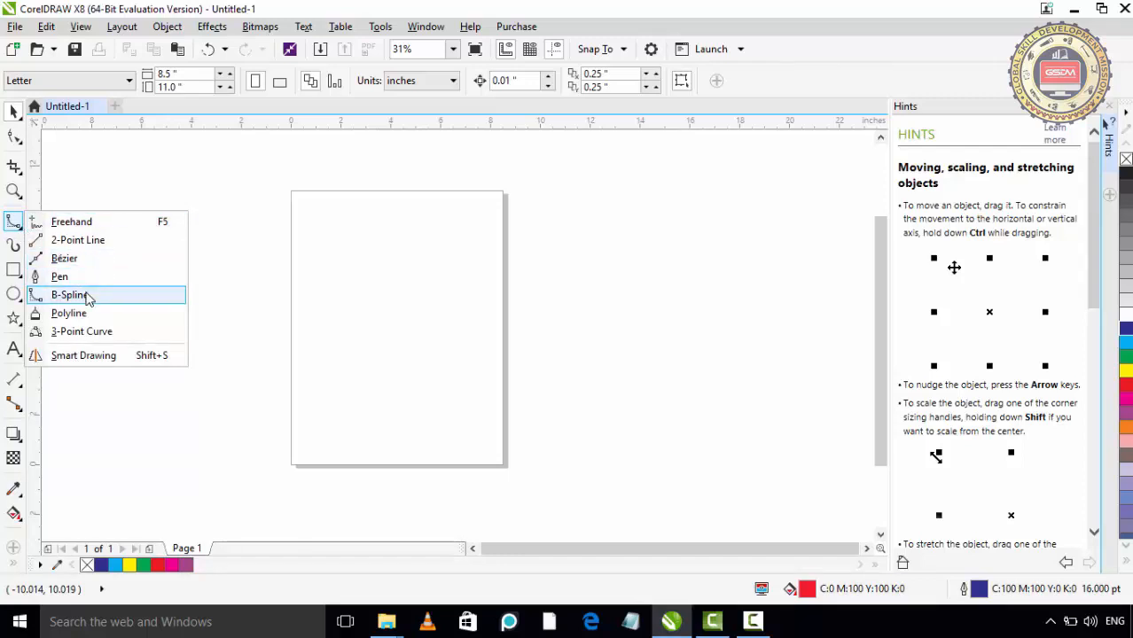
pyautogui.click(69, 296)
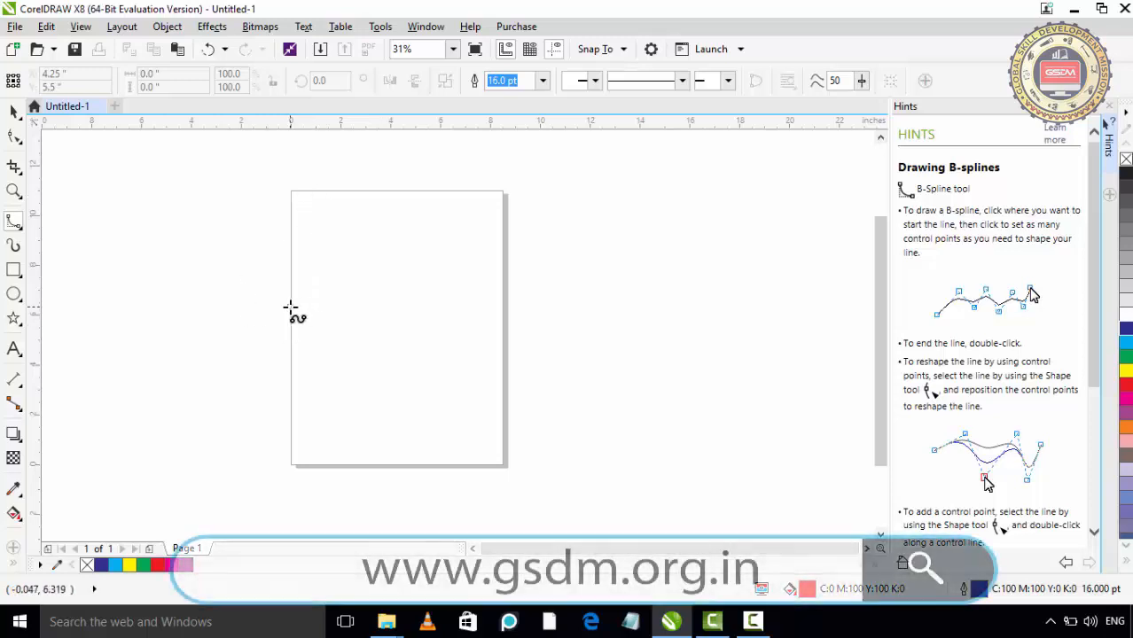
pyautogui.click(290, 306)
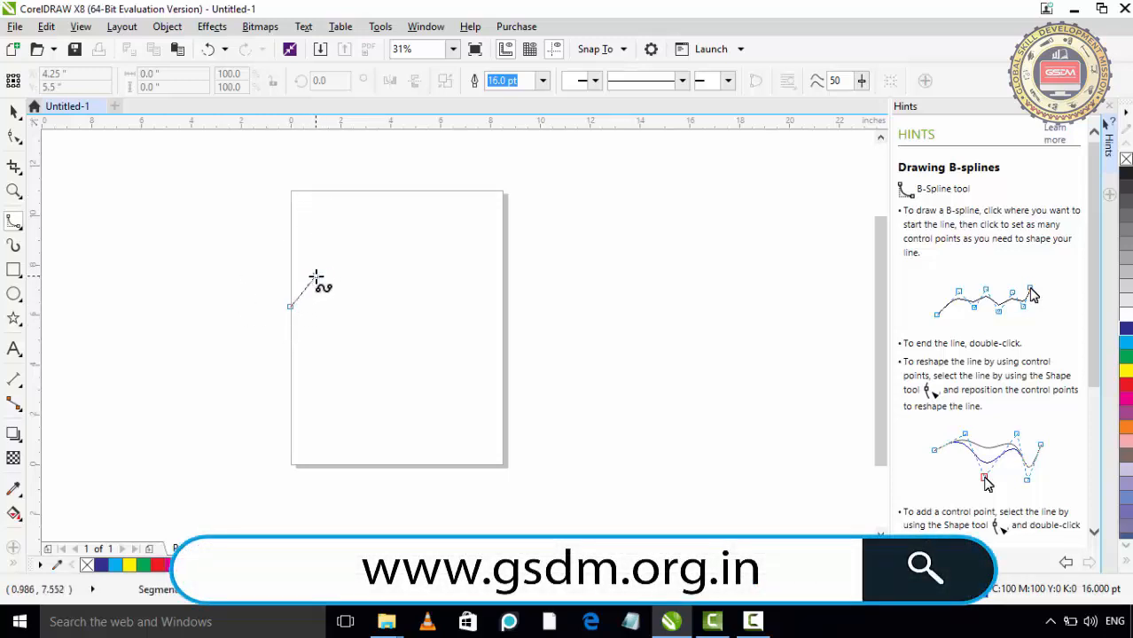
pyautogui.click(317, 276)
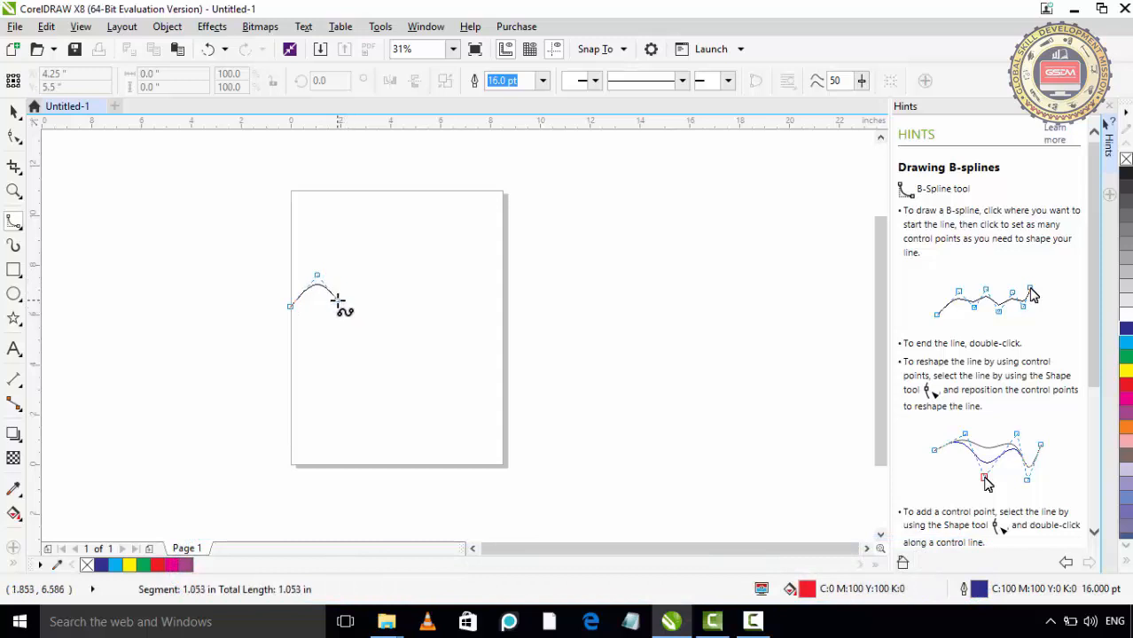
pyautogui.click(337, 300)
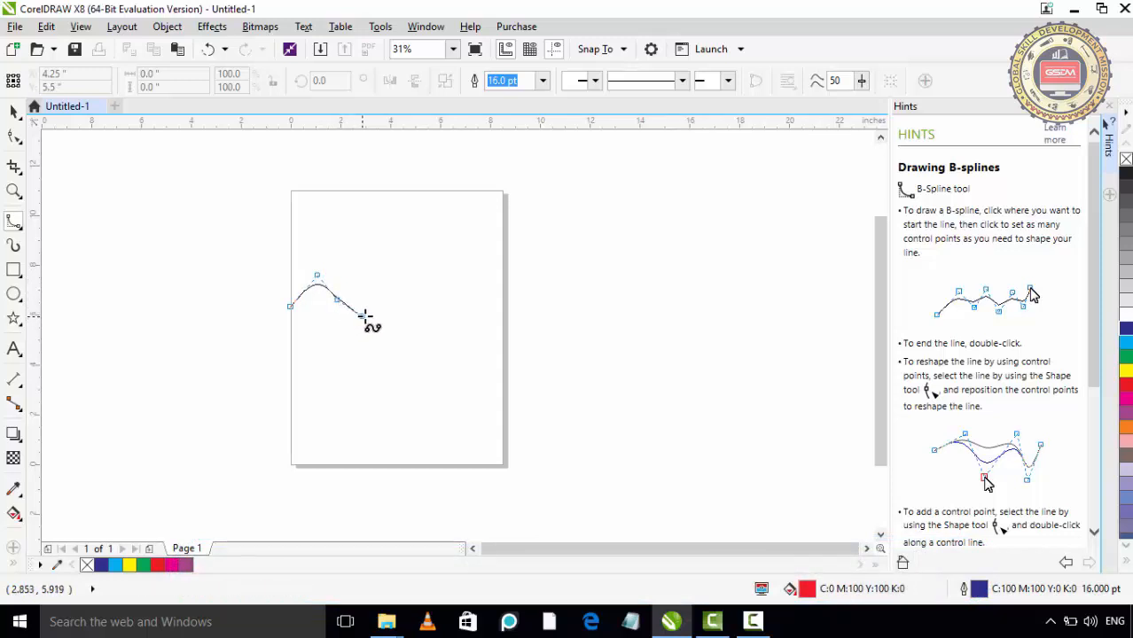
pyautogui.click(362, 316)
pyautogui.click(398, 273)
pyautogui.click(420, 292)
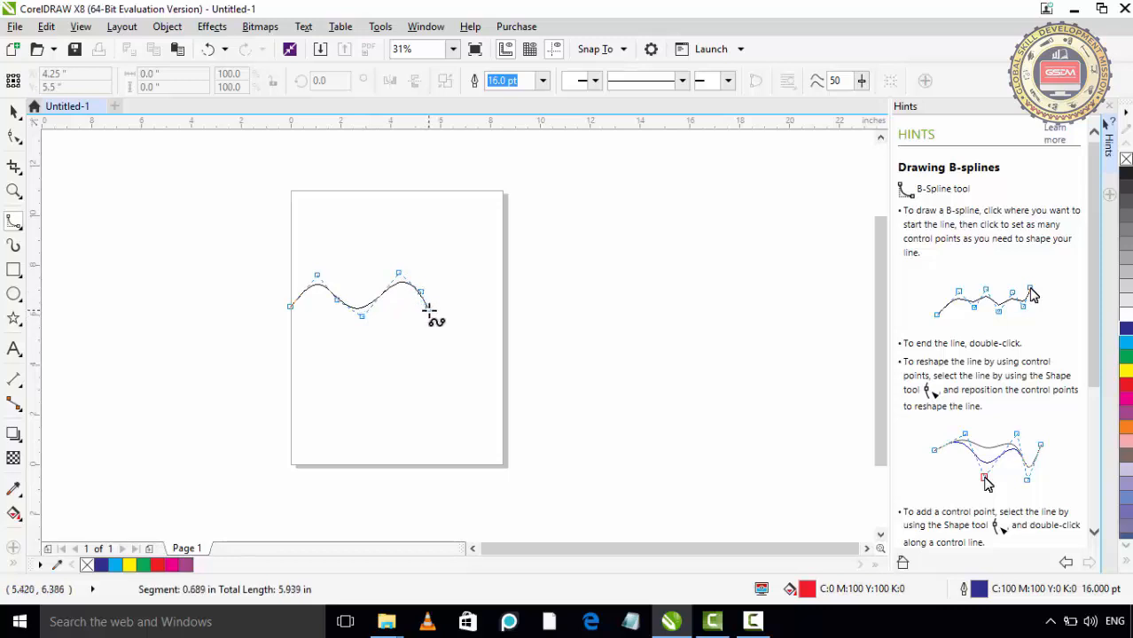
pyautogui.click(428, 310)
pyautogui.click(464, 293)
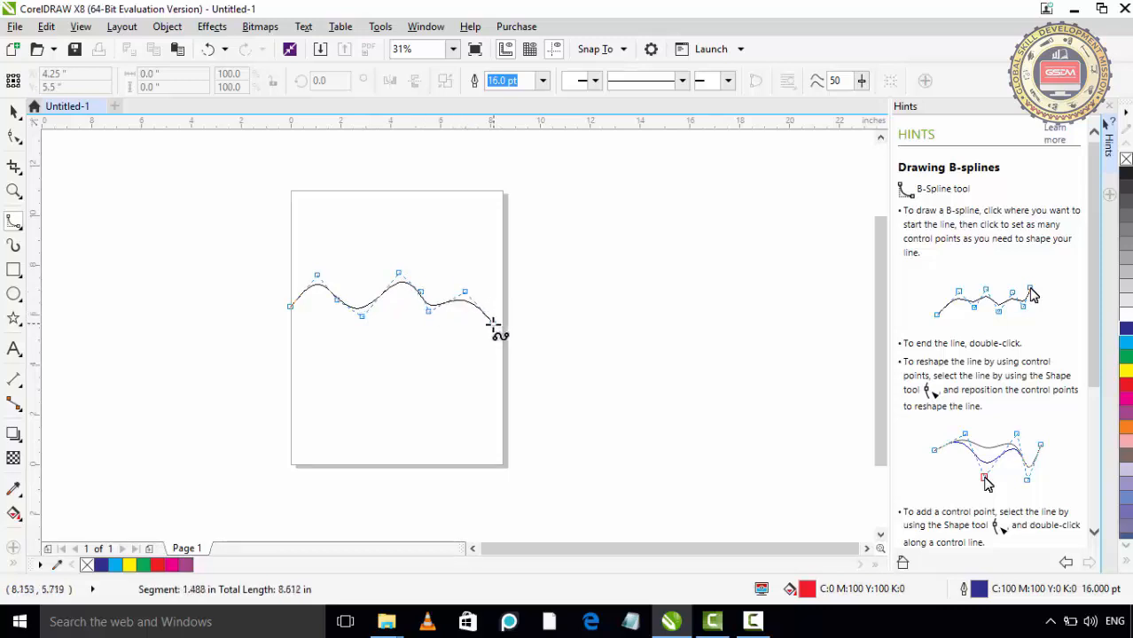
pyautogui.click(492, 326)
pyautogui.click(479, 359)
pyautogui.click(453, 385)
pyautogui.click(401, 384)
pyautogui.click(381, 390)
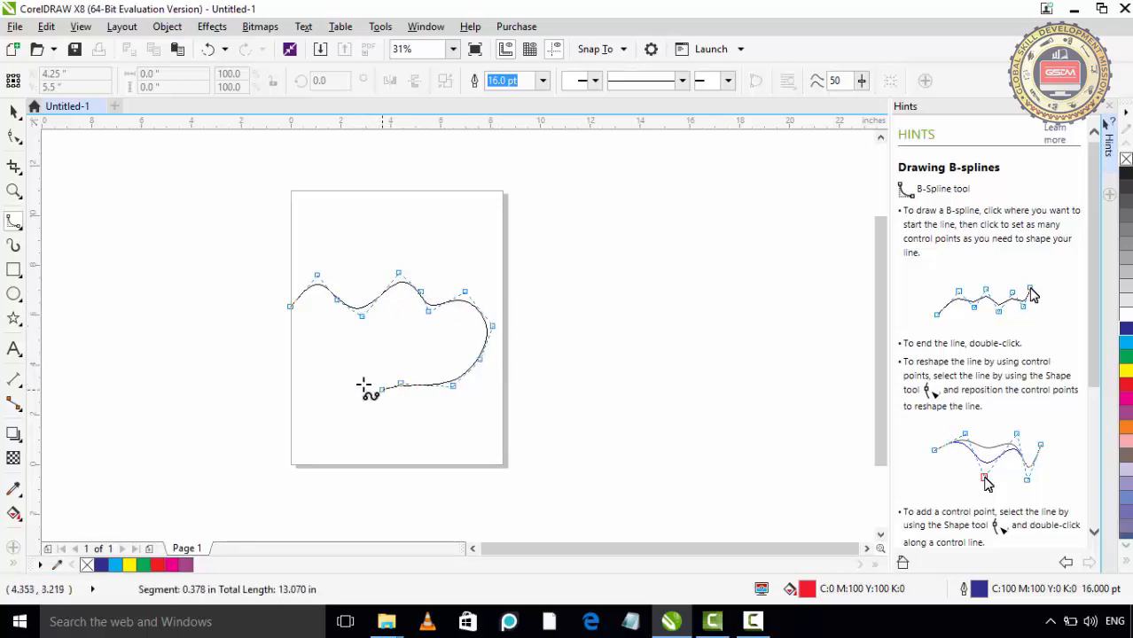
pyautogui.click(290, 306)
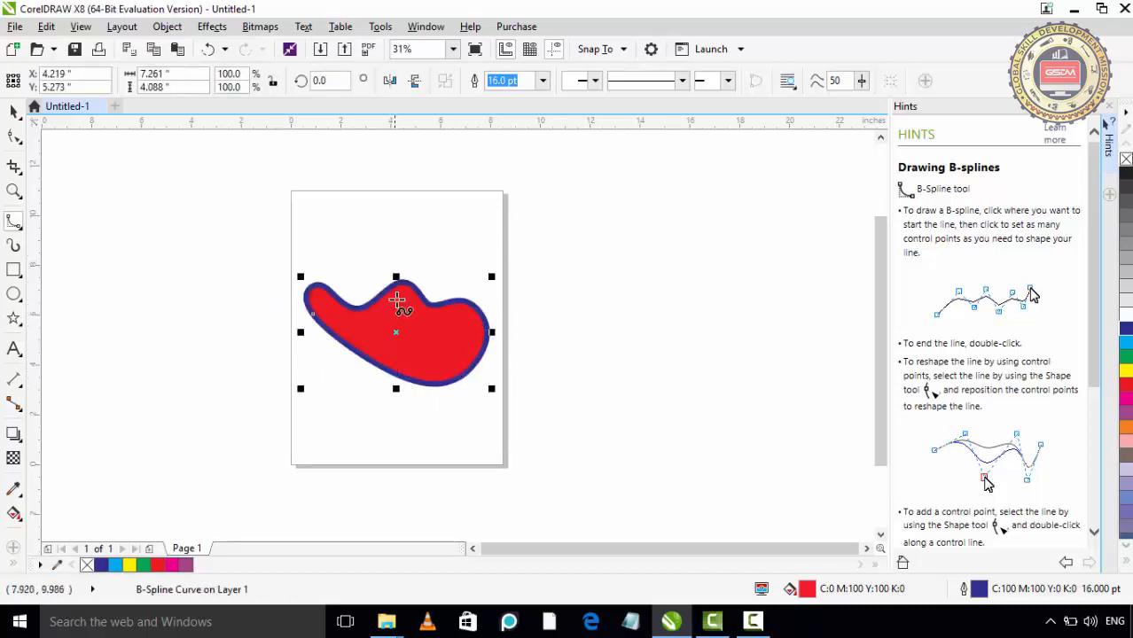
# Delete three control points along the upper-right edge of the B-spline shape with the Shape tool.
pyautogui.scroll(2, 409, 287)
pyautogui.scroll(-2, 462, 314)
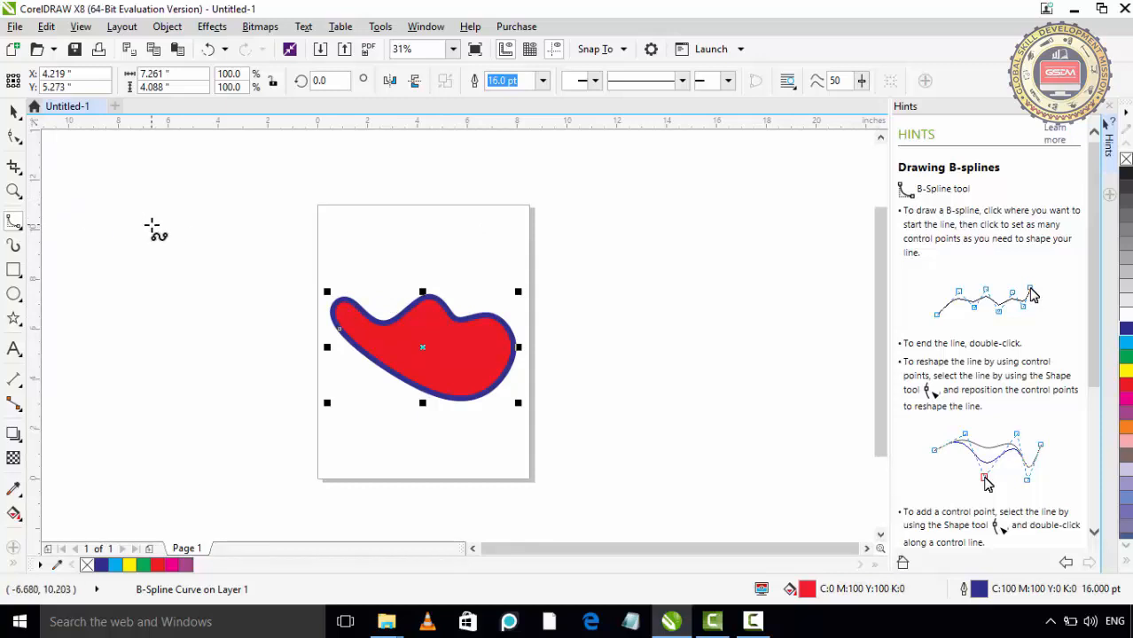
pyautogui.scroll(2, 397, 314)
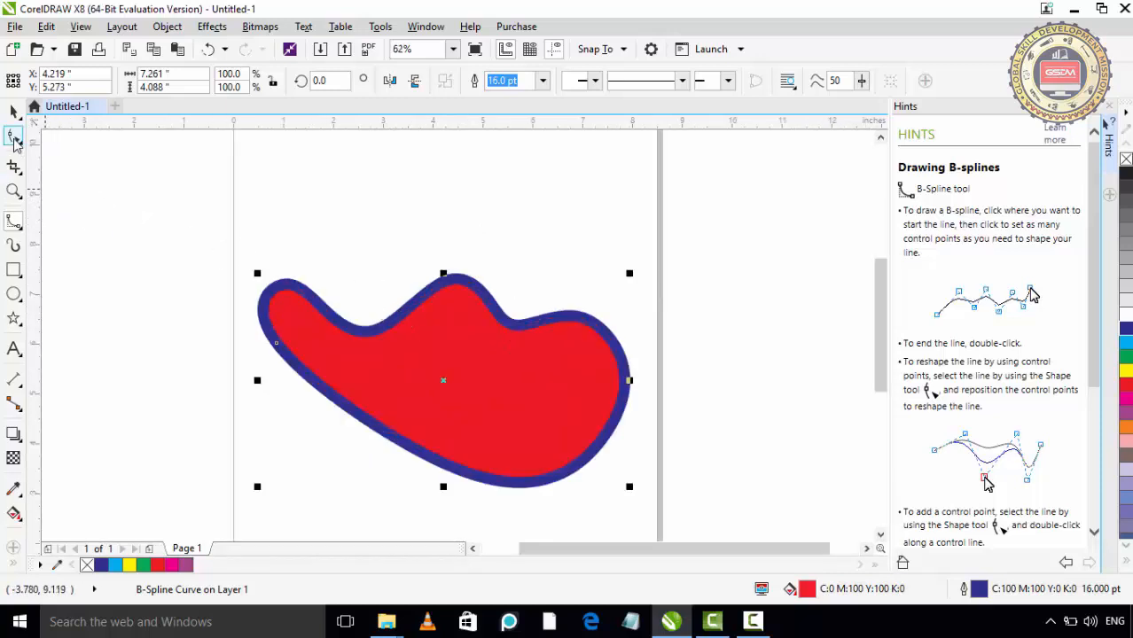
pyautogui.click(14, 138)
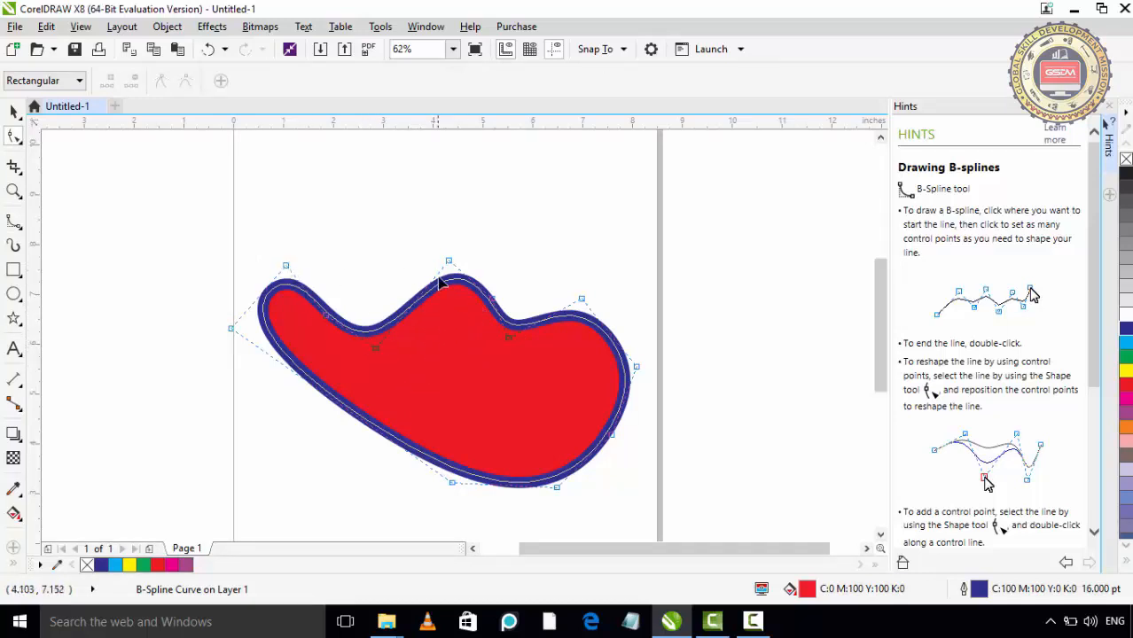
pyautogui.click(582, 299)
pyautogui.press('Delete')
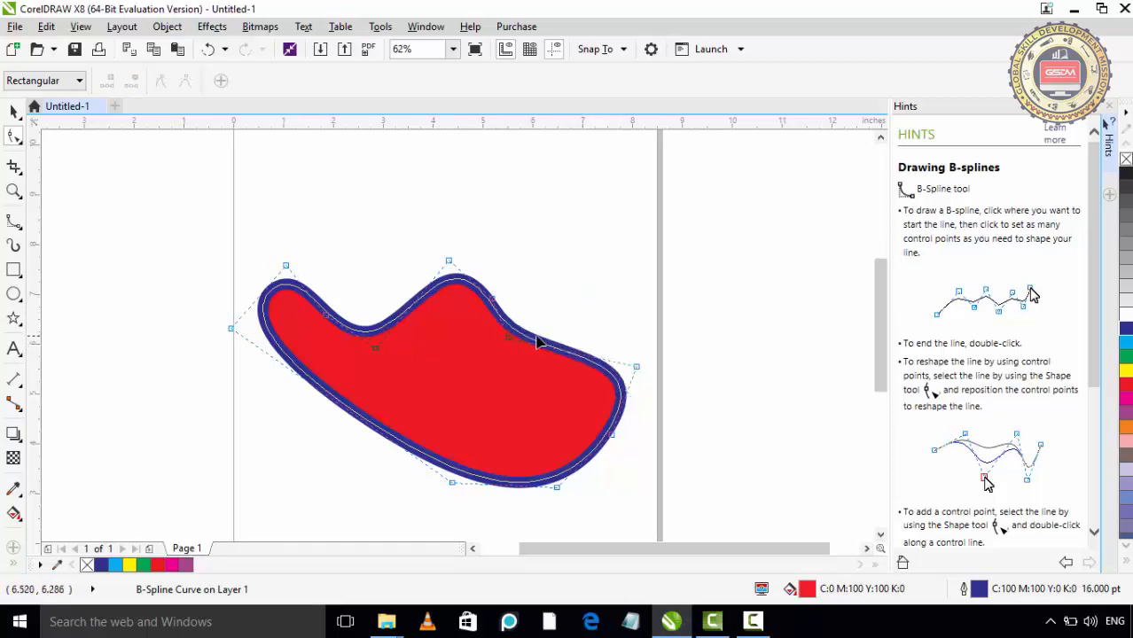
pyautogui.click(510, 339)
pyautogui.press('Delete')
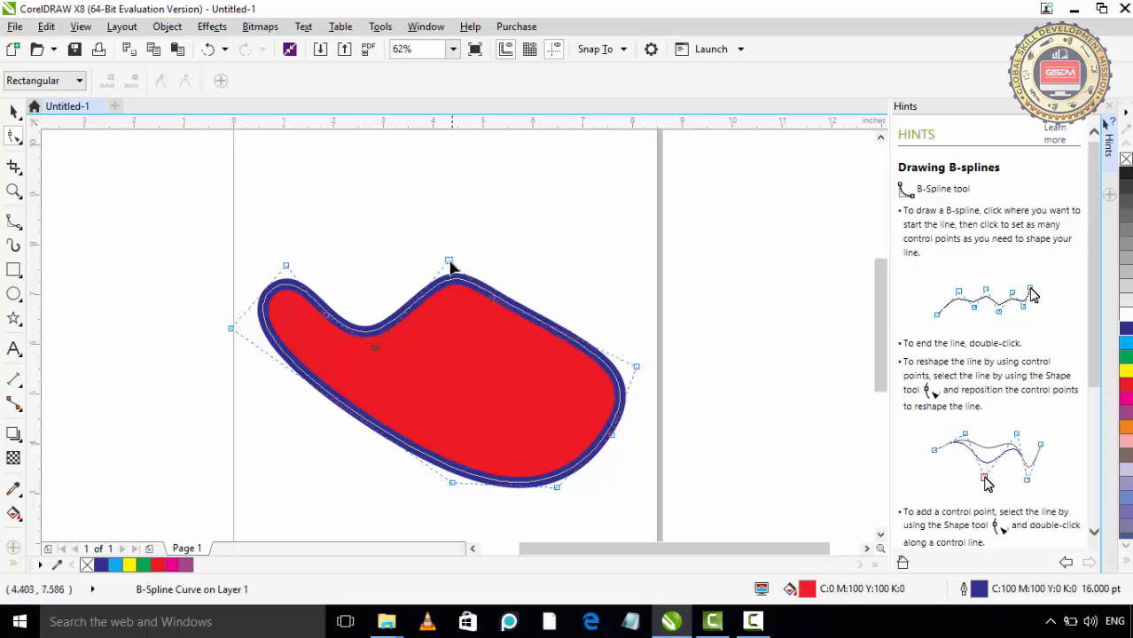
pyautogui.click(450, 265)
pyautogui.press('Delete')
# Add a control point on the shape's upper edge, raise it into a peak, and move the right-hand control points inward to taper that end.
pyautogui.doubleClick(427, 333)
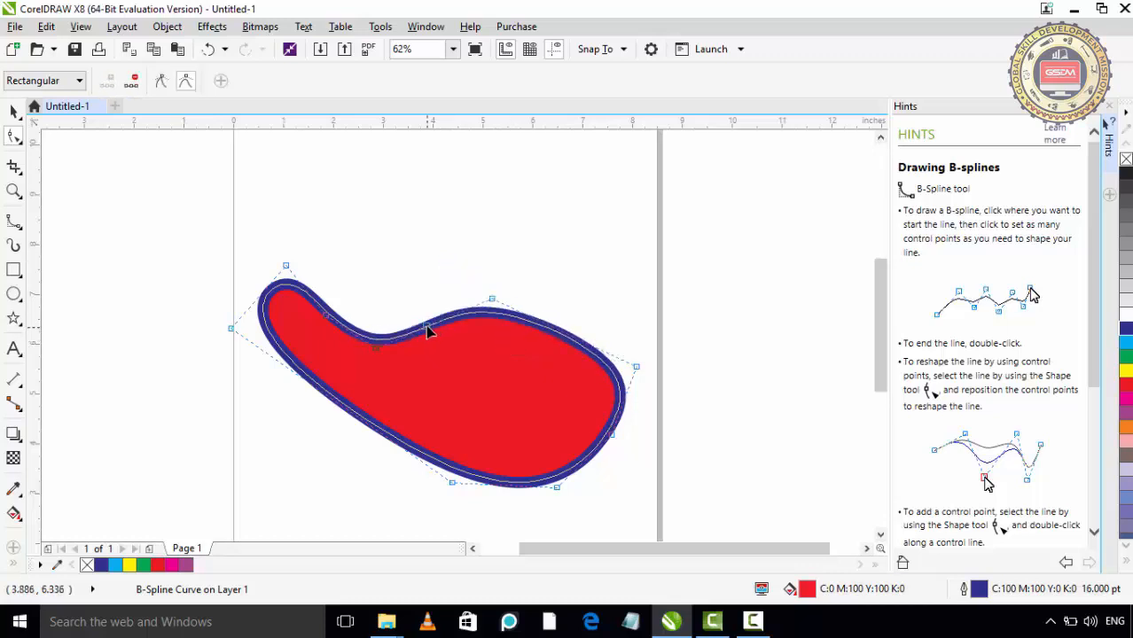
pyautogui.moveTo(427, 331); pyautogui.dragTo(405, 266)
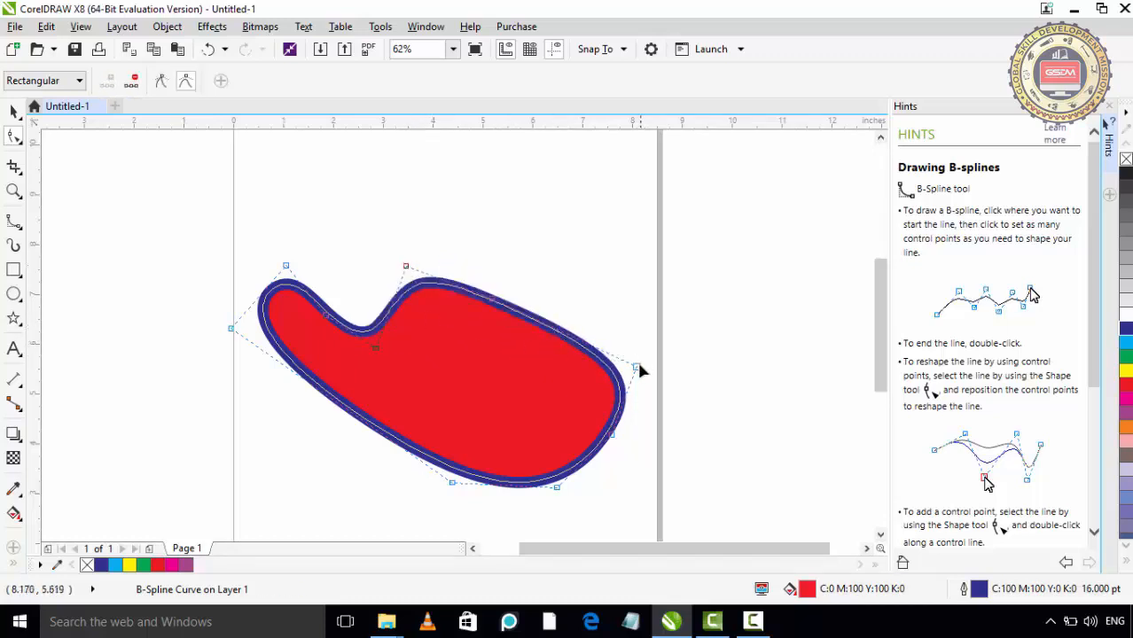
pyautogui.moveTo(636, 367); pyautogui.dragTo(493, 419)
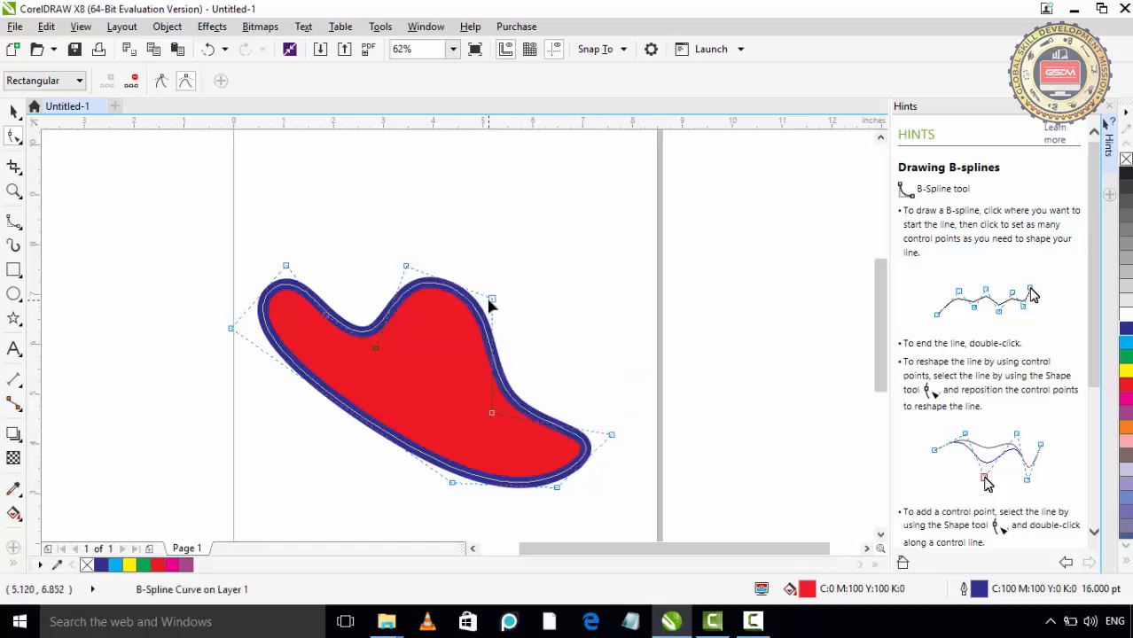
pyautogui.moveTo(489, 302); pyautogui.dragTo(460, 373)
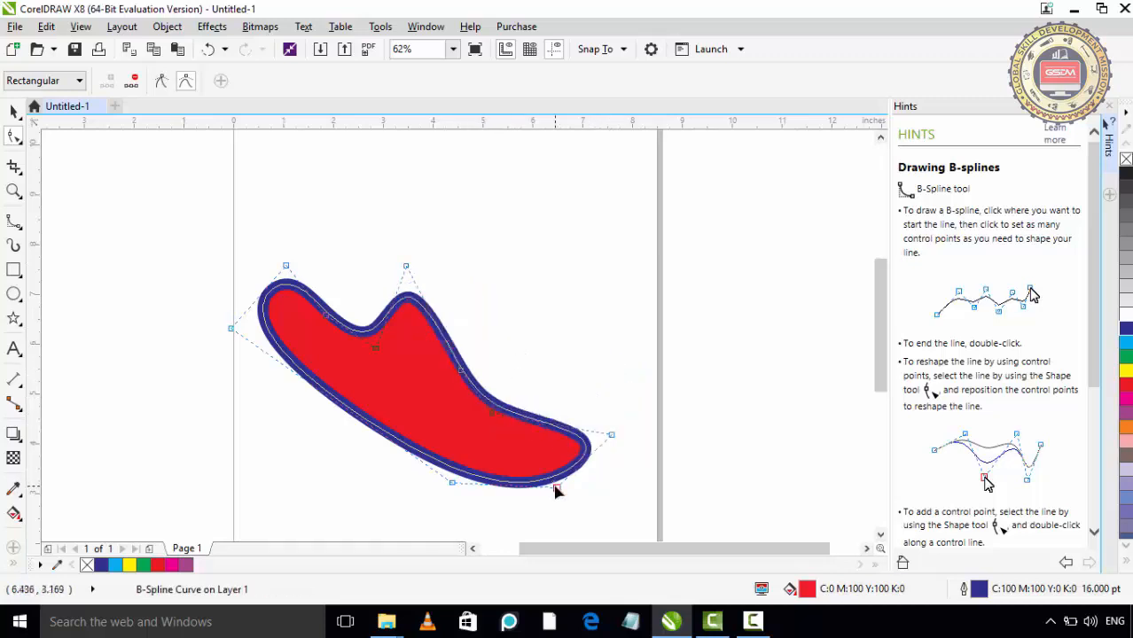
pyautogui.moveTo(557, 487); pyautogui.dragTo(524, 483)
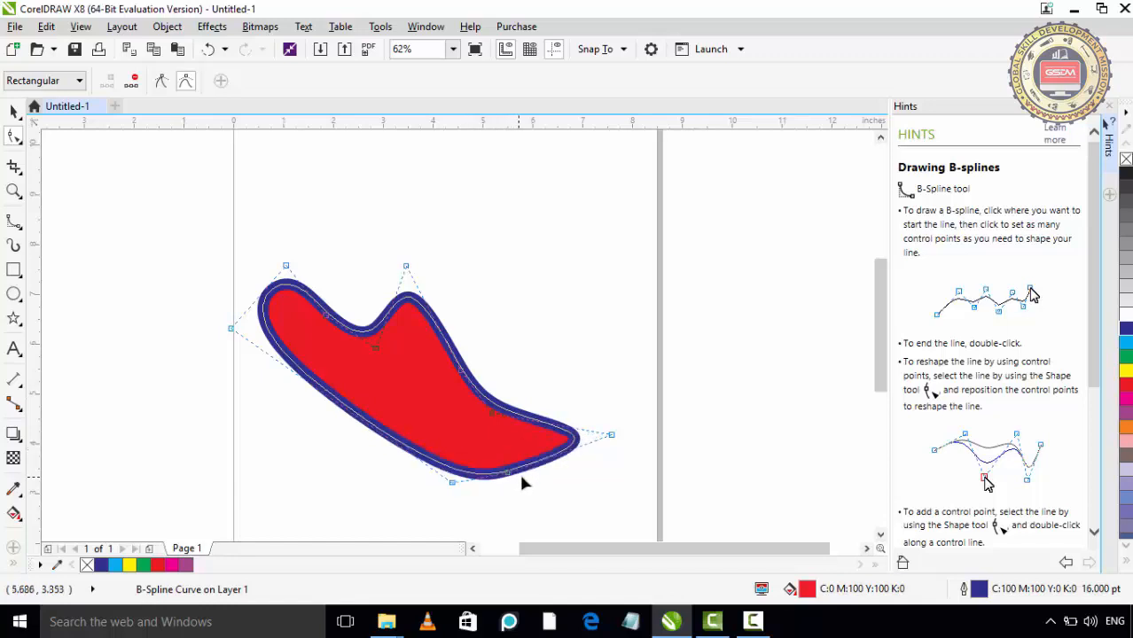
# Reposition the control points around the shape's lower-right tip and remove the control point forming the upper peak.
pyautogui.click(497, 408)
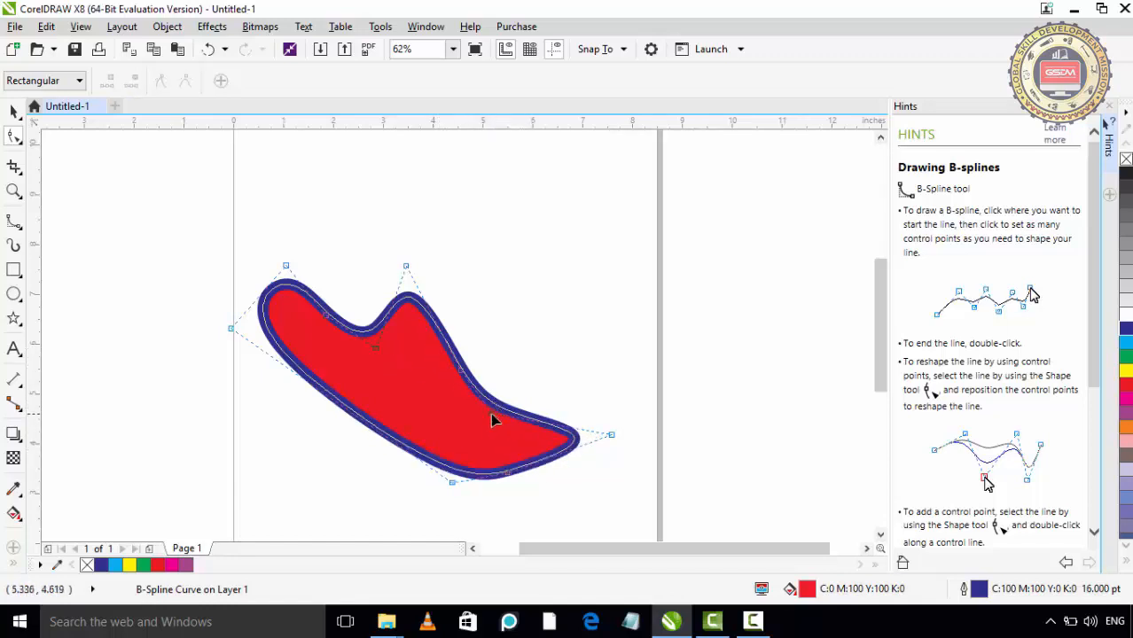
pyautogui.moveTo(496, 418); pyautogui.dragTo(486, 436)
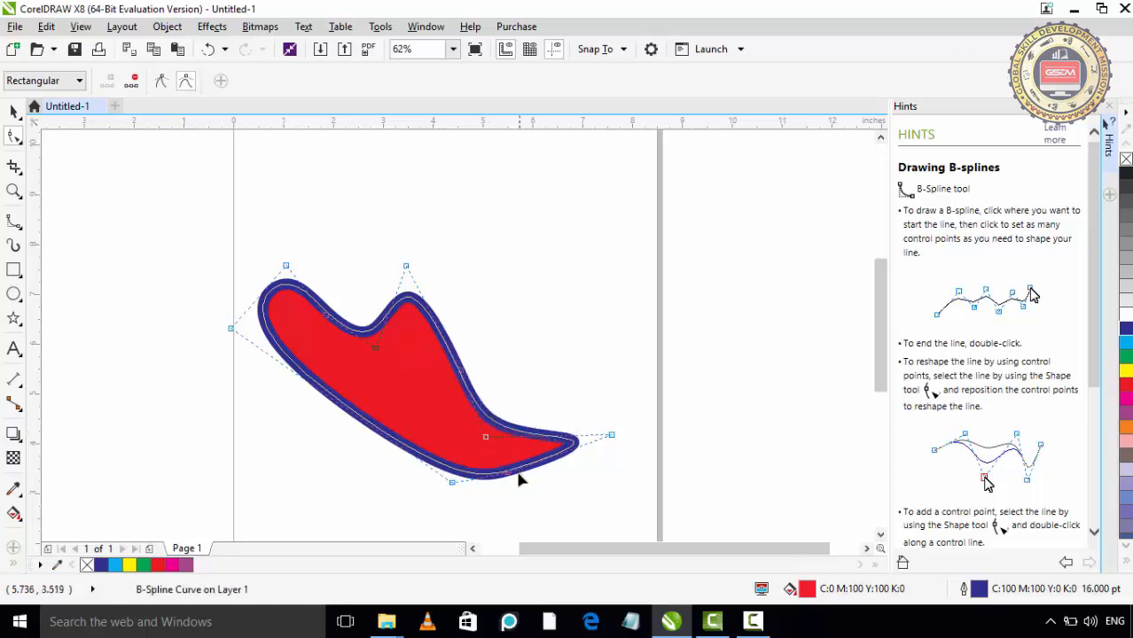
pyautogui.moveTo(510, 481); pyautogui.dragTo(535, 495)
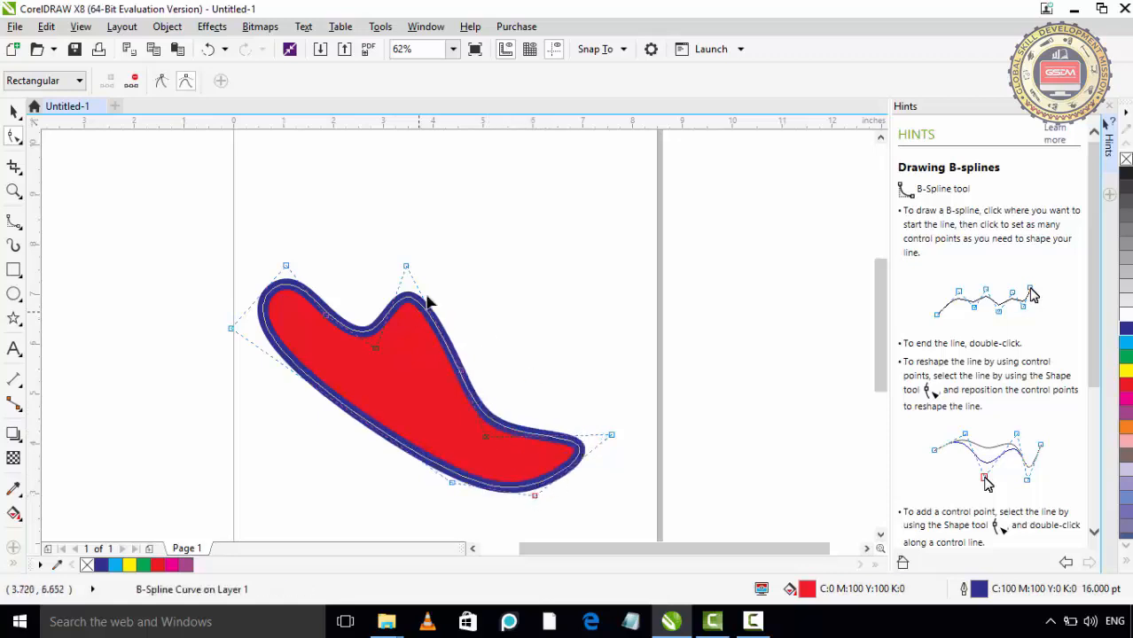
pyautogui.moveTo(406, 266); pyautogui.dragTo(462, 237)
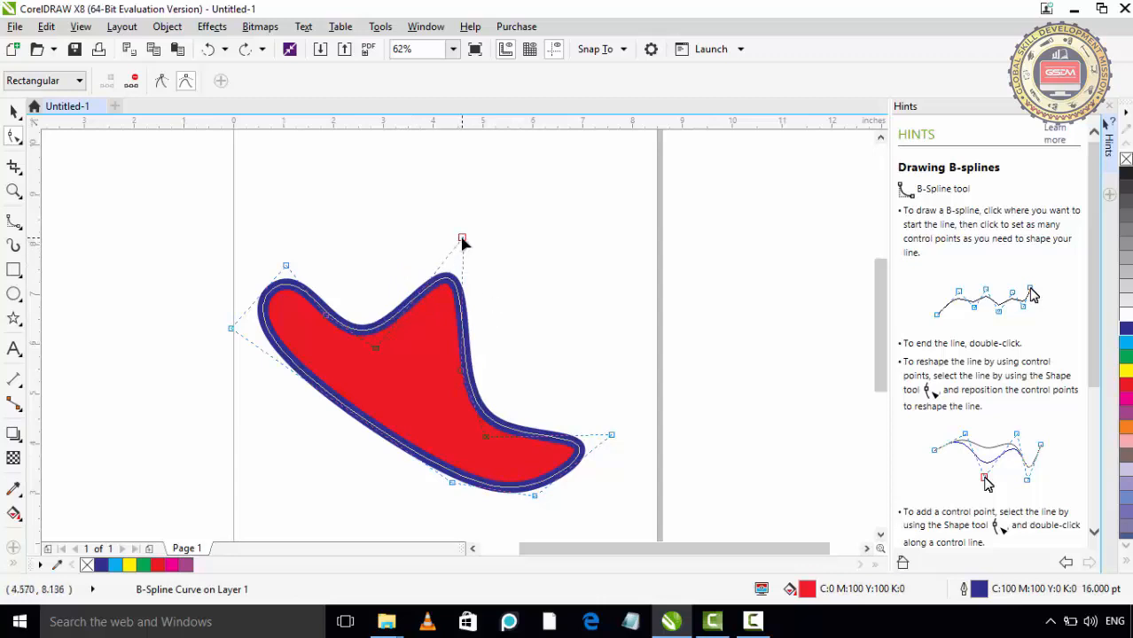
pyautogui.press('Delete')
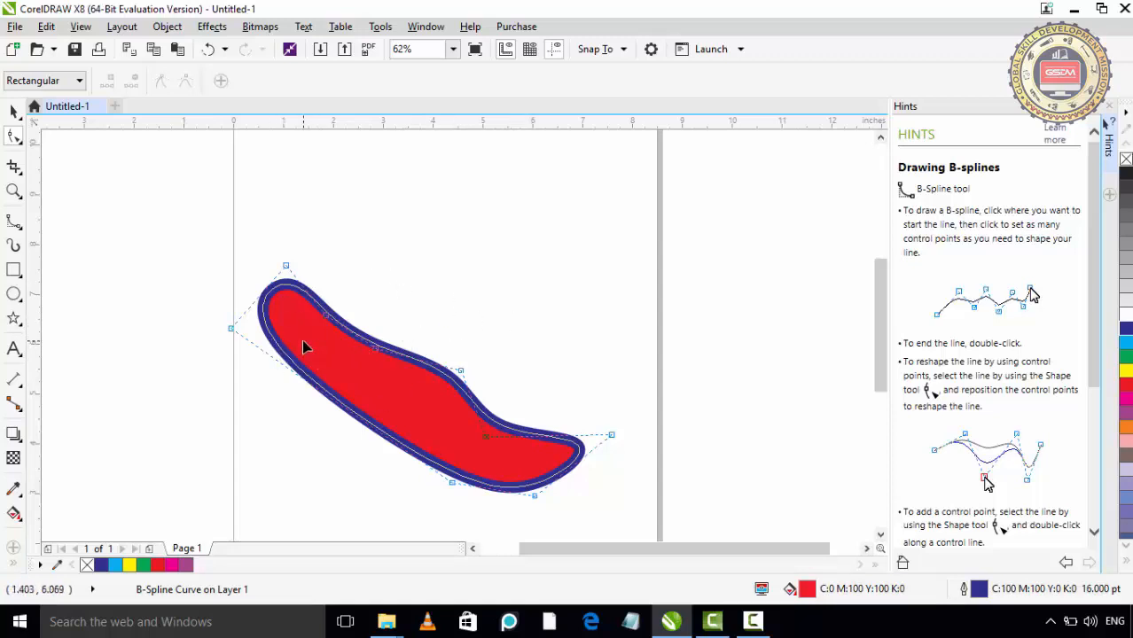
# Draw a closed Polyline shape above the B-spline, combining straight zigzag segments and freehand curves, about 7.7 by 4.4 inches.
pyautogui.click(14, 226)
pyautogui.click(16, 232)
pyautogui.click(16, 229)
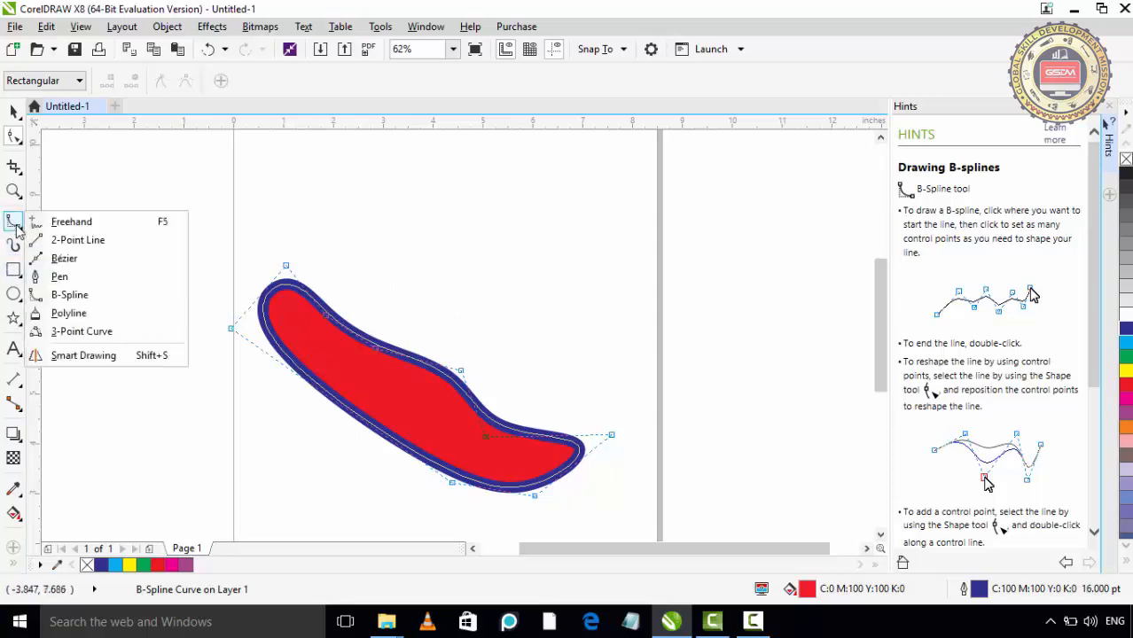
pyautogui.click(16, 229)
pyautogui.click(16, 230)
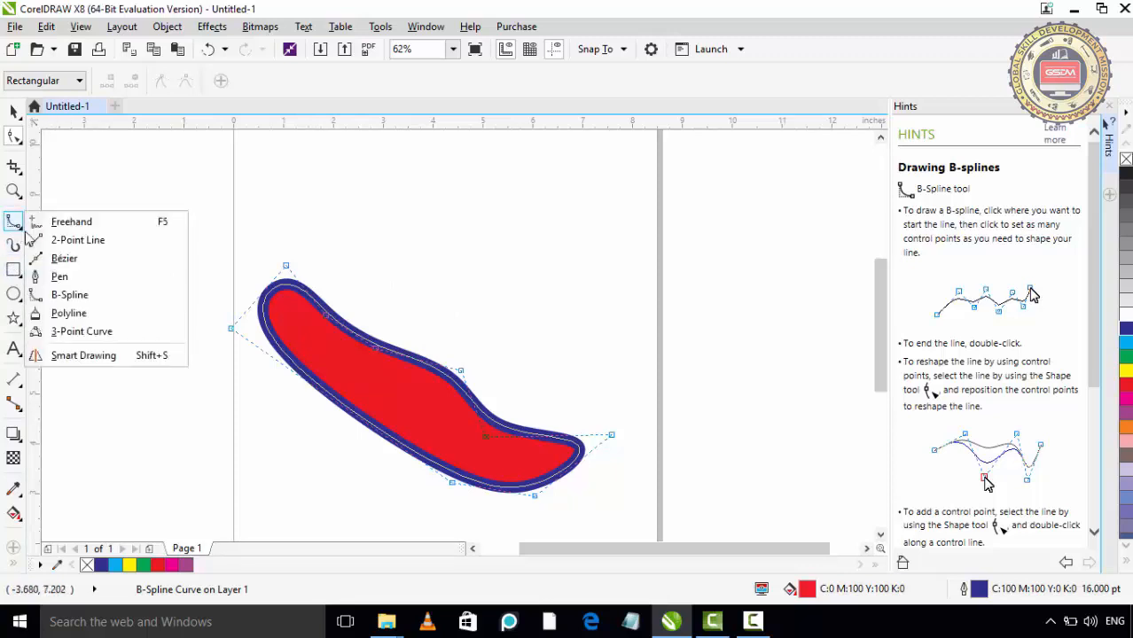
pyautogui.click(69, 314)
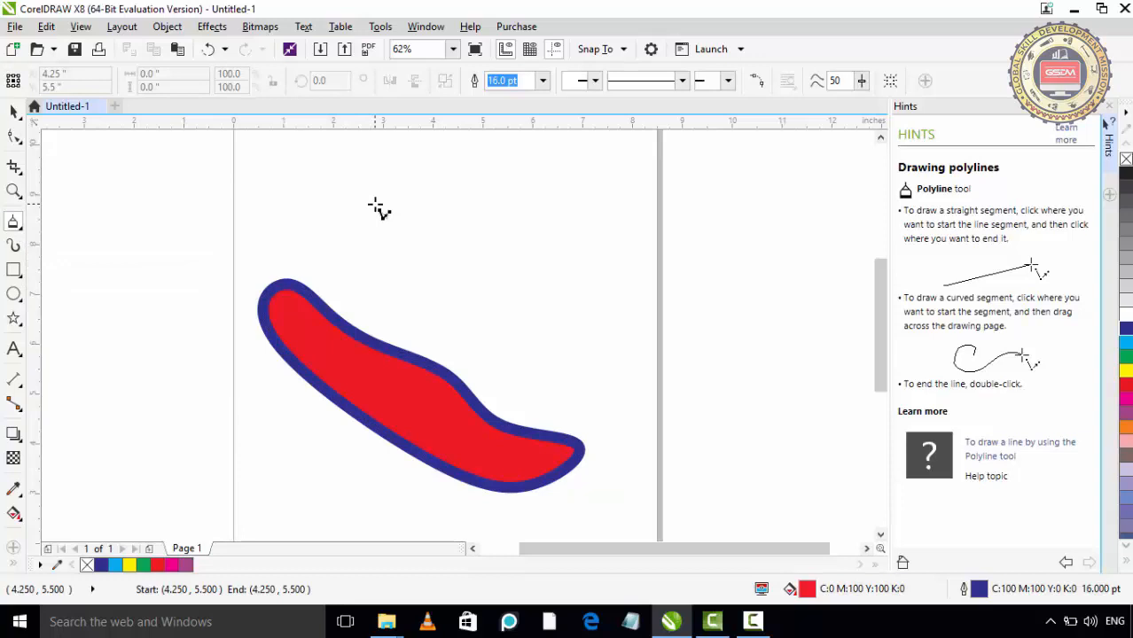
pyautogui.click(253, 212)
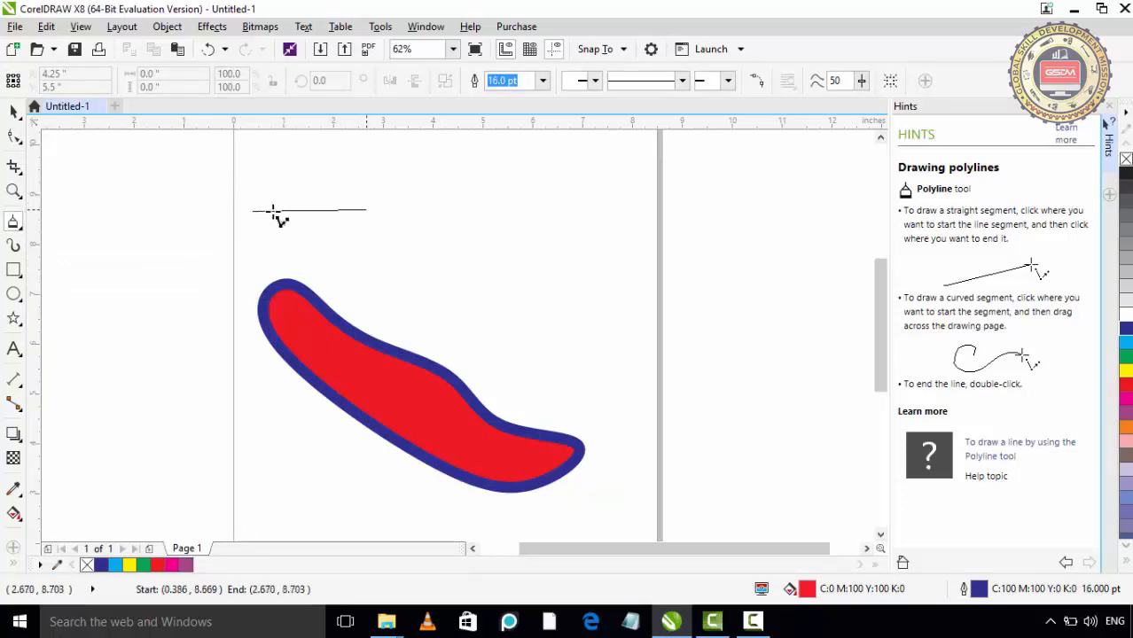
pyautogui.click(354, 161)
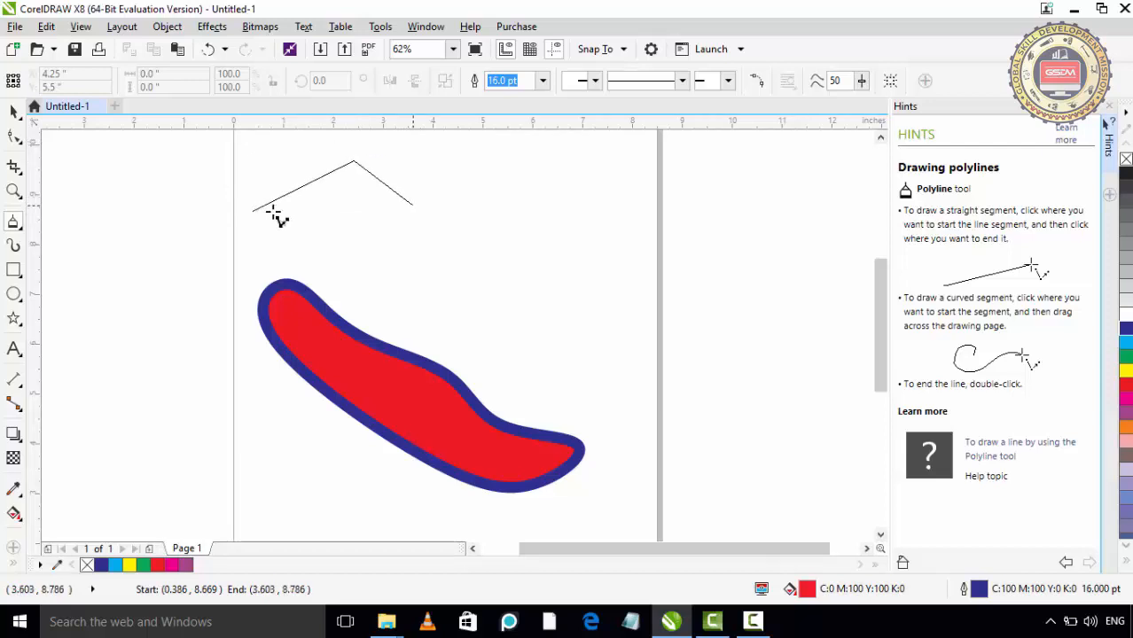
pyautogui.click(413, 205)
pyautogui.click(565, 158)
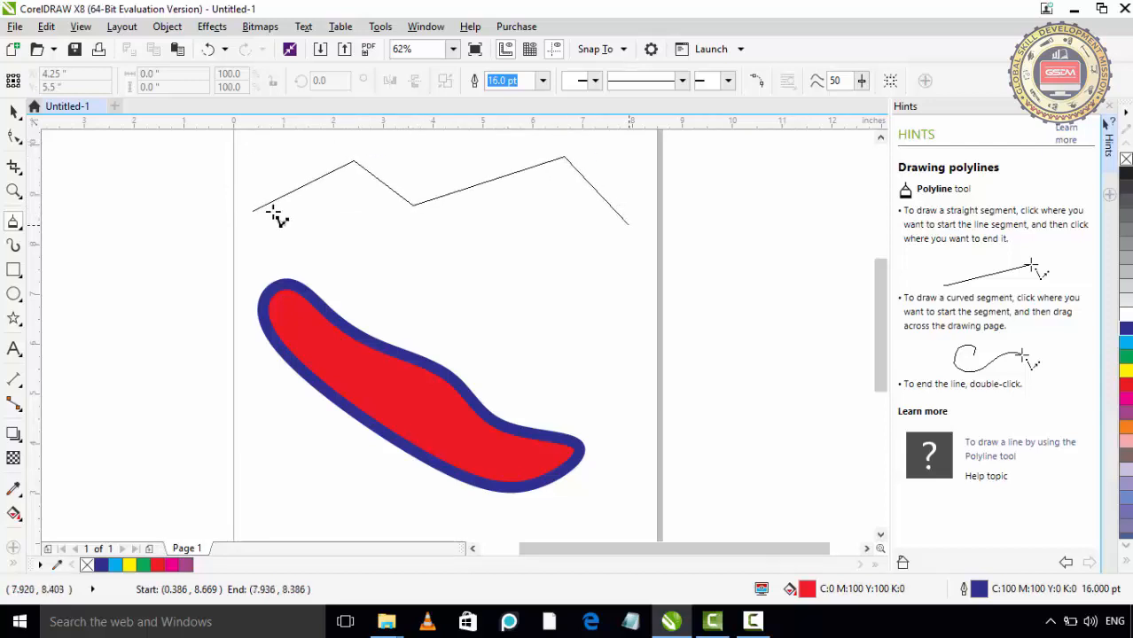
pyautogui.click(625, 228)
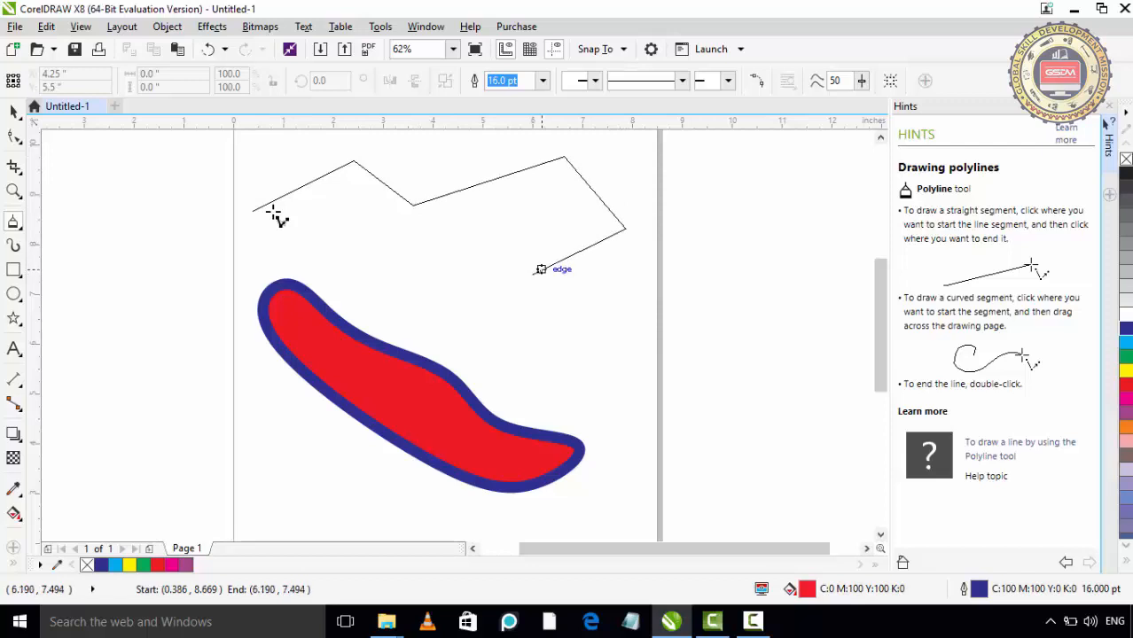
pyautogui.click(532, 274)
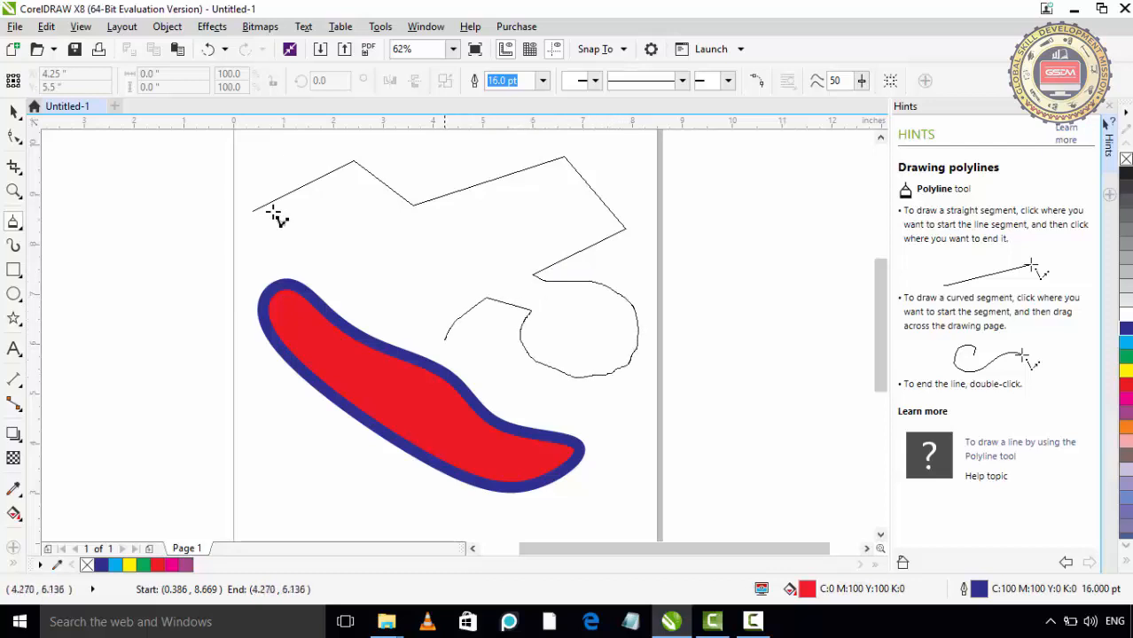
pyautogui.click(421, 282)
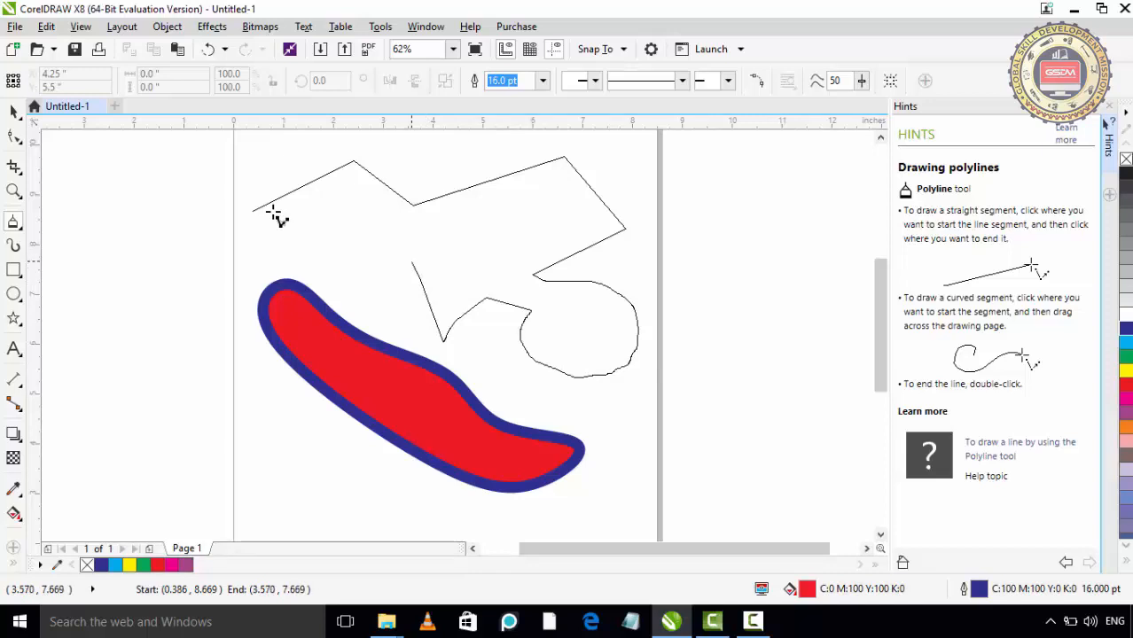
pyautogui.moveTo(411, 267)
pyautogui.mouseDown()
pyautogui.moveTo(319, 291)
pyautogui.moveTo(325, 234)
pyautogui.mouseUp()
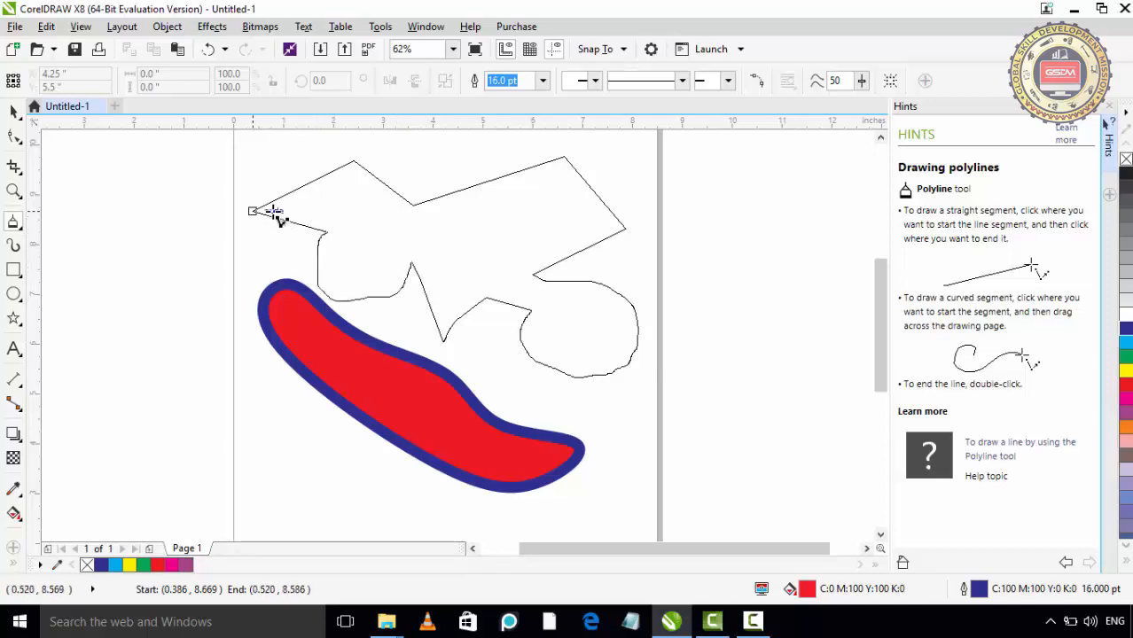
pyautogui.click(273, 212)
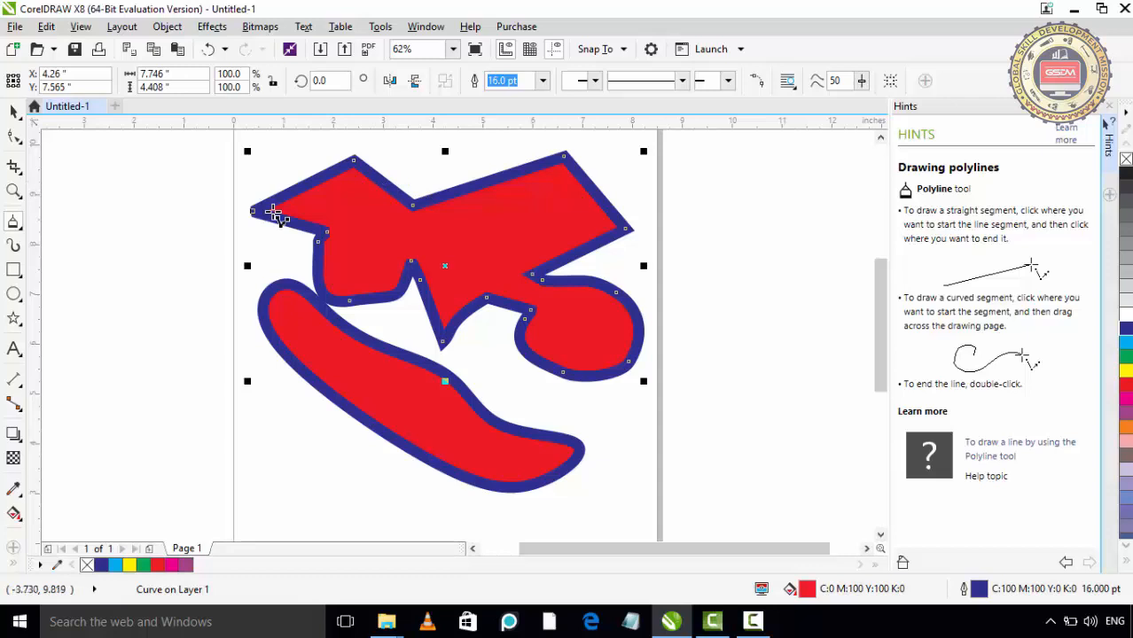
# Reshape the polyline shape's upper outline with the Shape tool: stretch the right corner outward, lower the right peak, raise the notch, and extend the left tip slightly.
pyautogui.press('F10')
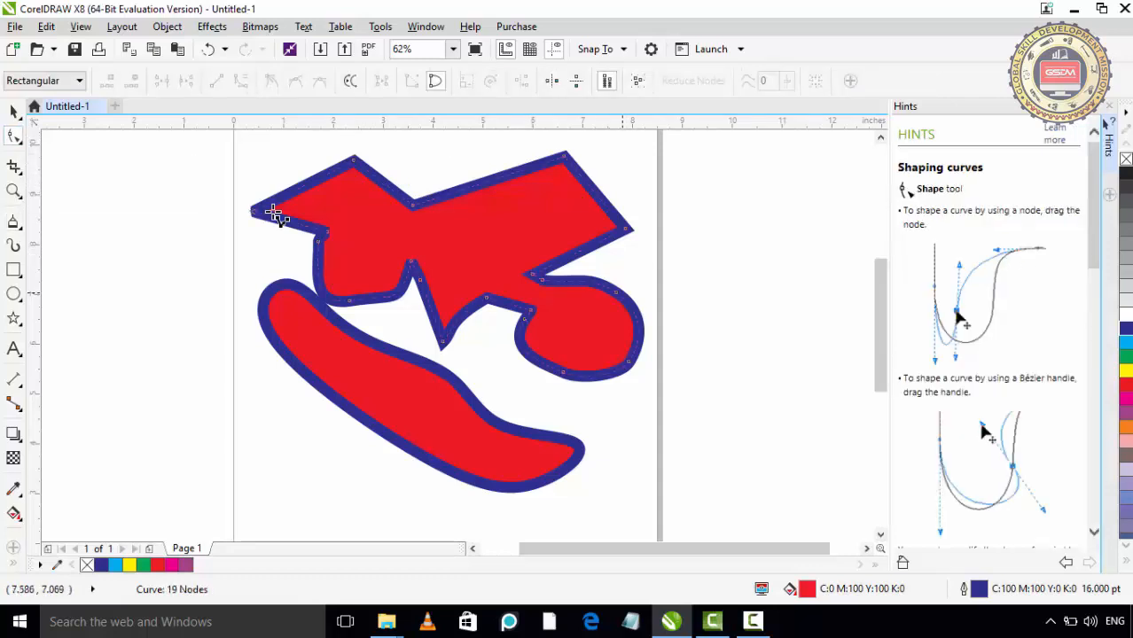
pyautogui.moveTo(629, 229); pyautogui.dragTo(702, 209)
pyautogui.moveTo(562, 157); pyautogui.dragTo(562, 195)
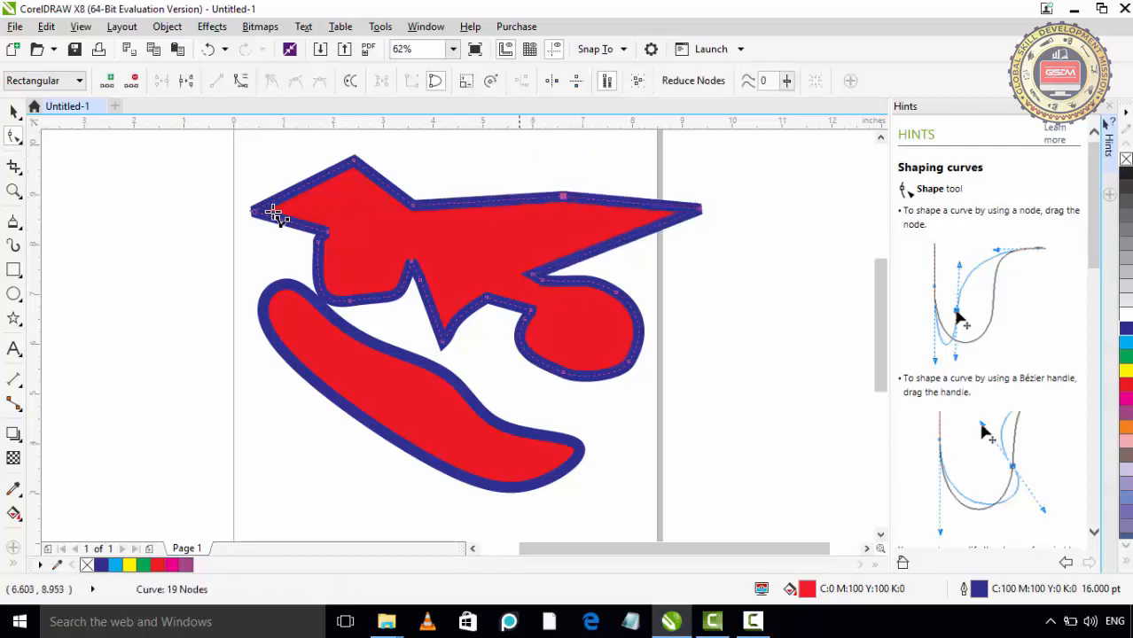
pyautogui.moveTo(412, 206); pyautogui.dragTo(441, 164)
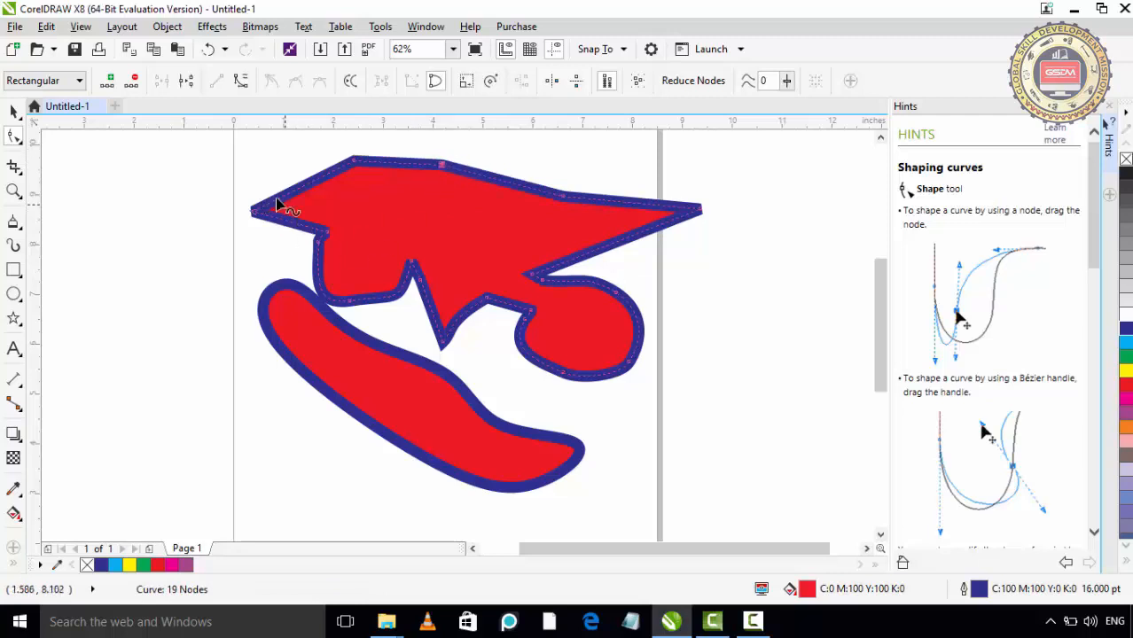
pyautogui.moveTo(256, 212)
pyautogui.mouseDown()
pyautogui.moveTo(318, 222)
pyautogui.moveTo(245, 207)
pyautogui.mouseUp()
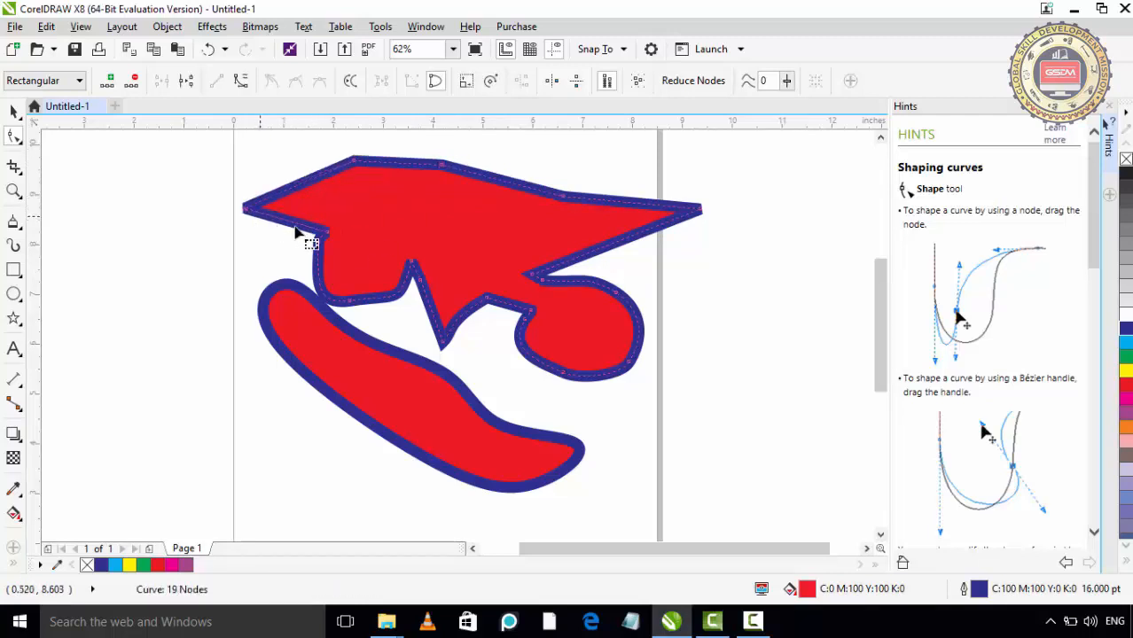
# Delete five nodes around the polyline shape's right tip, inner notch and lower-right lobe to merge them into one rounded bulge.
pyautogui.doubleClick(528, 310)
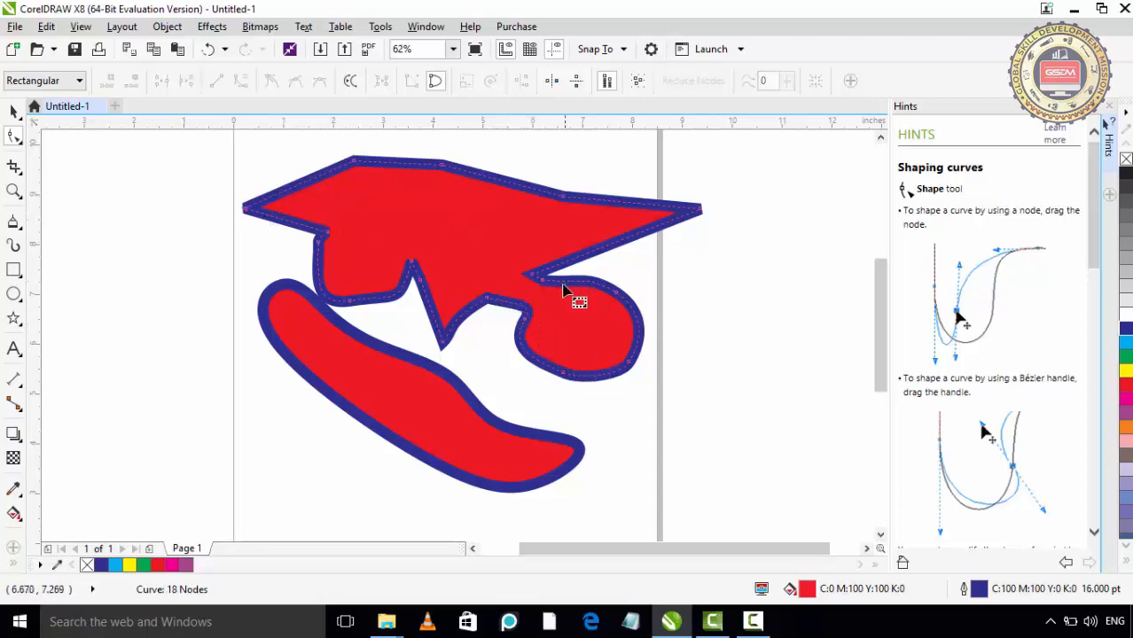
pyautogui.click(541, 284)
pyautogui.doubleClick(540, 284)
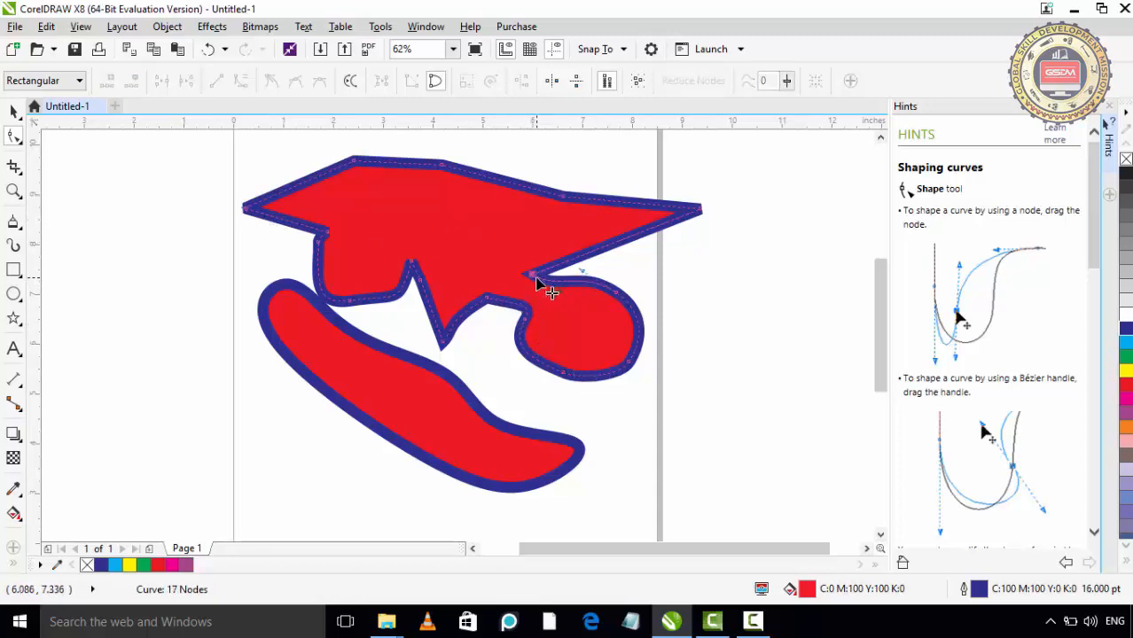
pyautogui.doubleClick(546, 284)
pyautogui.doubleClick(700, 213)
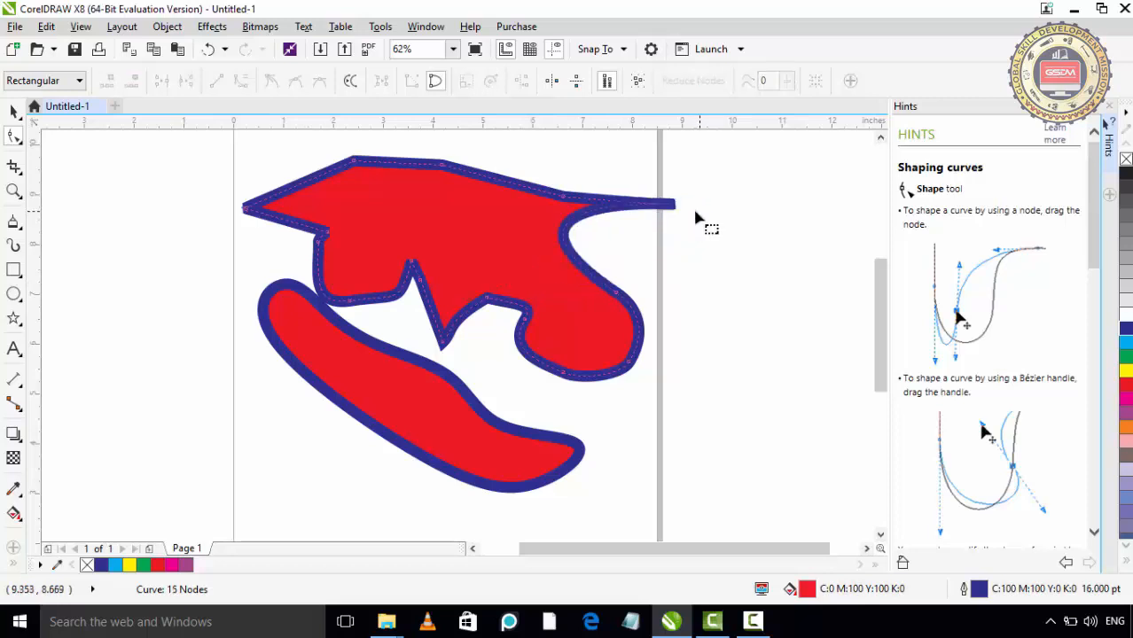
pyautogui.doubleClick(621, 301)
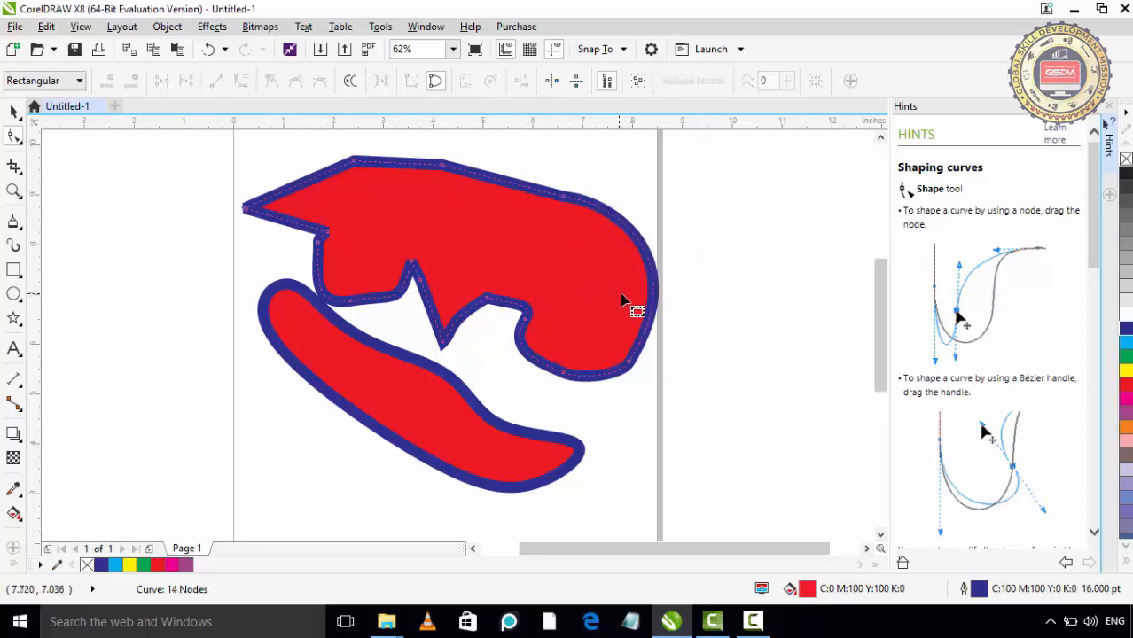
# Add a node on the polyline shape's upper-left edge and another on its upper-right edge, pulling each upward into a corner peak.
pyautogui.doubleClick(312, 182)
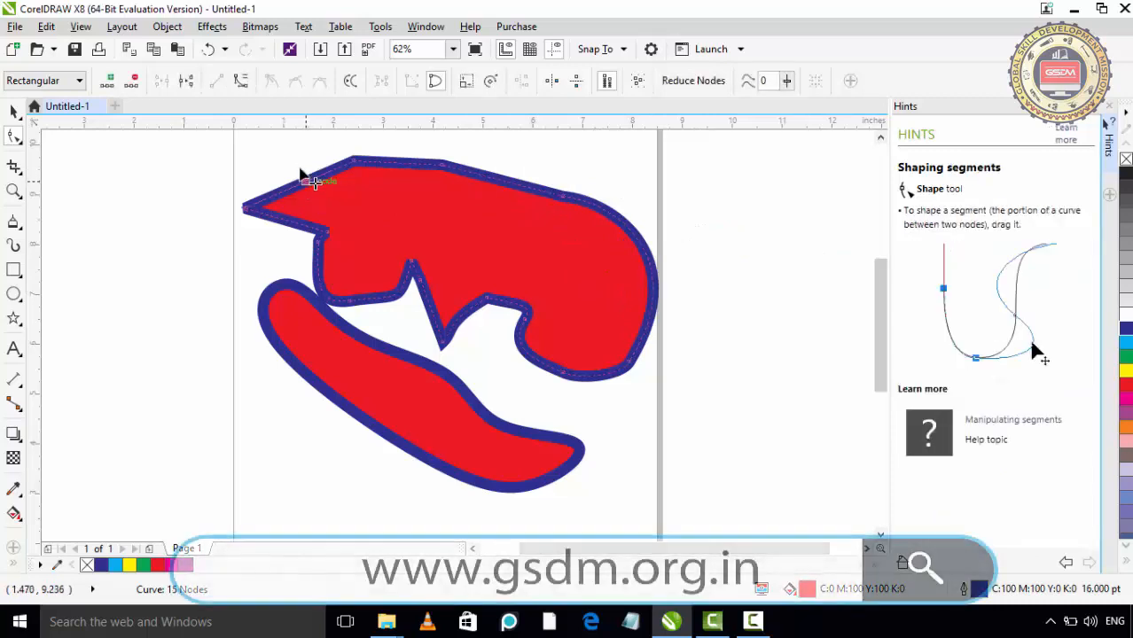
pyautogui.moveTo(312, 182); pyautogui.dragTo(288, 149)
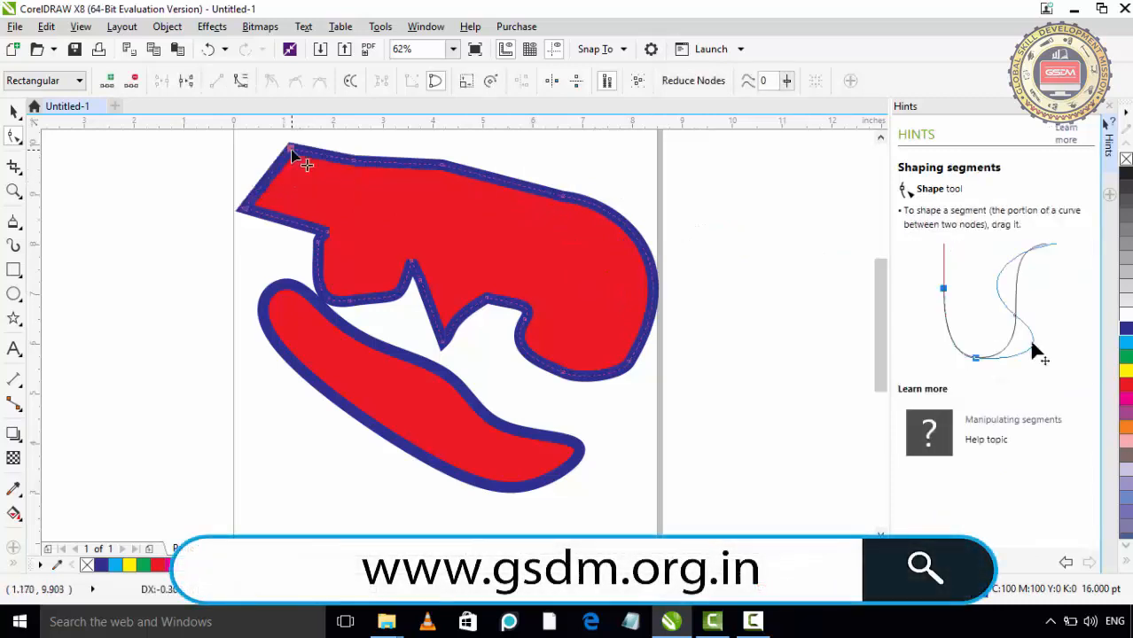
pyautogui.doubleClick(513, 186)
pyautogui.moveTo(516, 182); pyautogui.dragTo(543, 146)
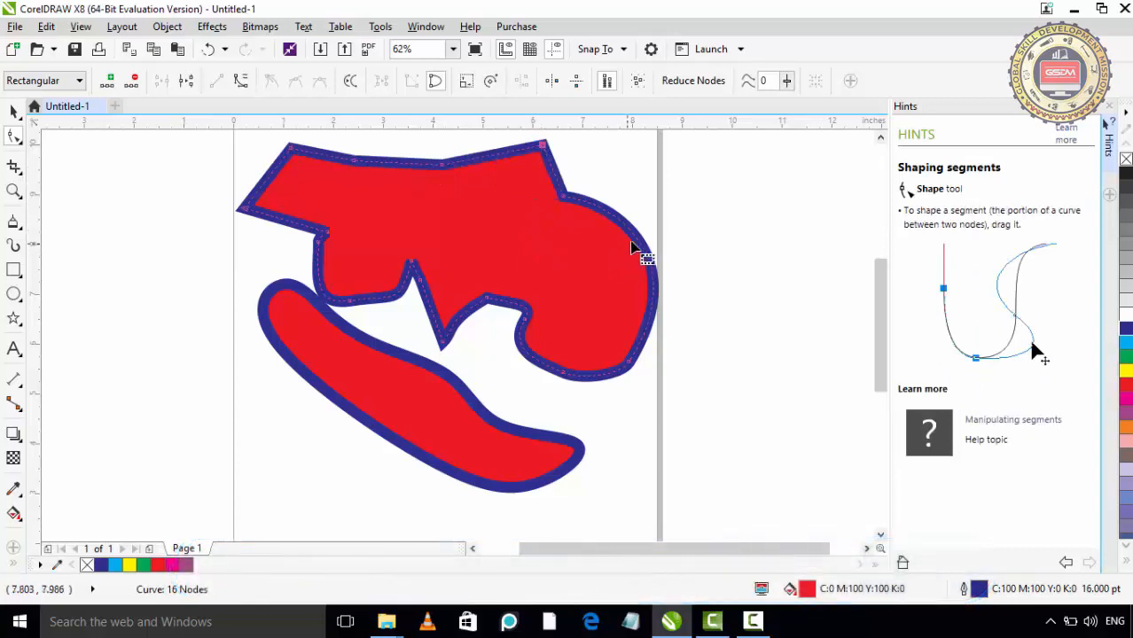